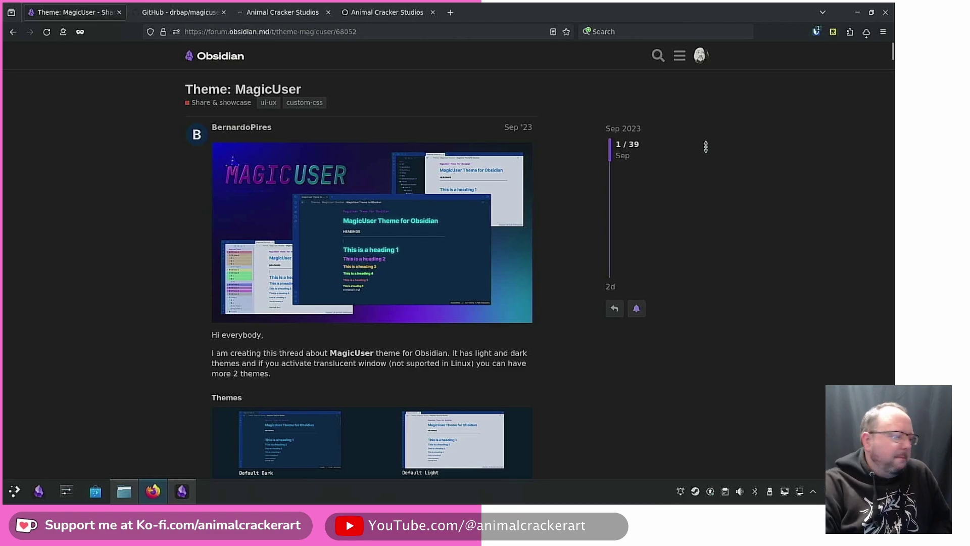
# - Leave the MagicUser forum thread in Firefox and bring the Obsidian Sandbox vault forward
pyautogui.middleClick(706, 147)
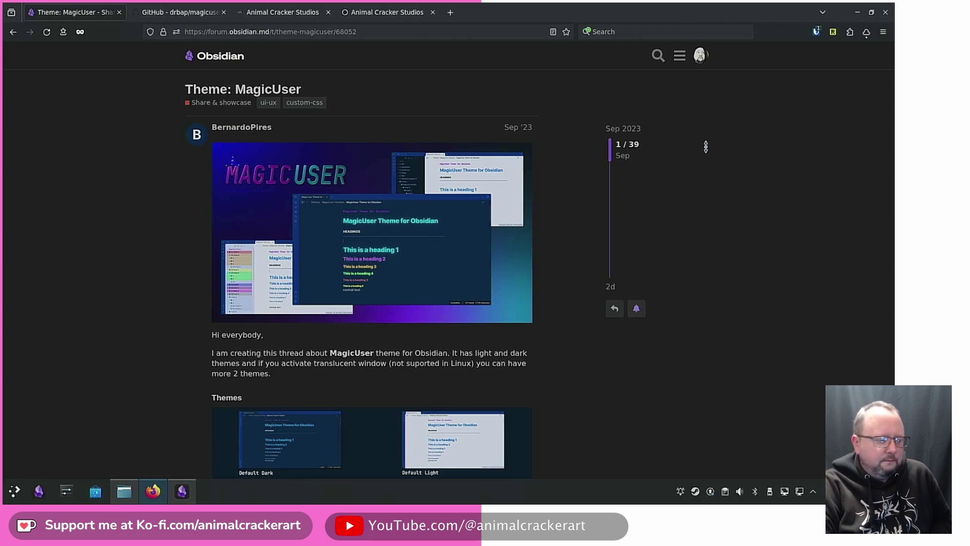
pyautogui.click(746, 132)
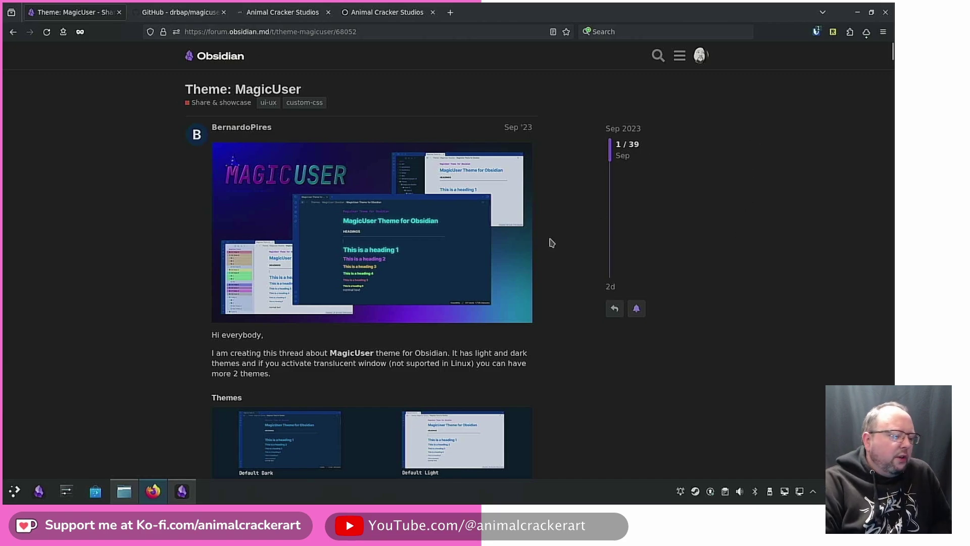
pyautogui.click(182, 491)
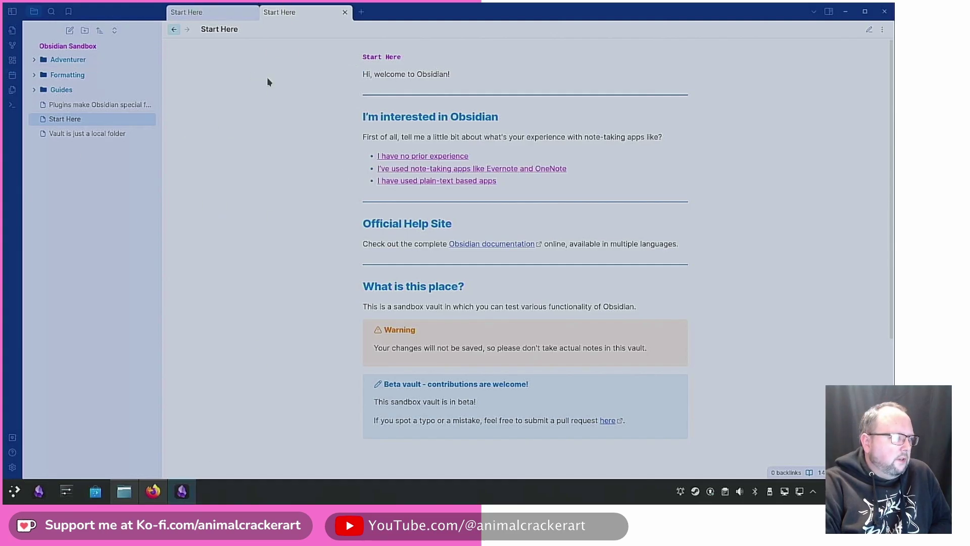
# - Switch from Obsidian's Start Here note back to the MagicUser thread in Firefox
pyautogui.moveTo(66, 49)
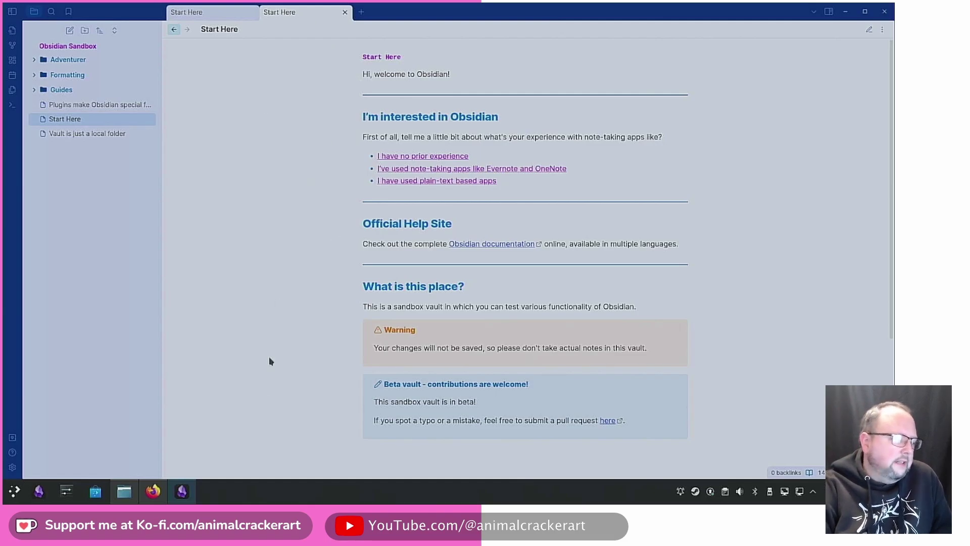
pyautogui.click(153, 492)
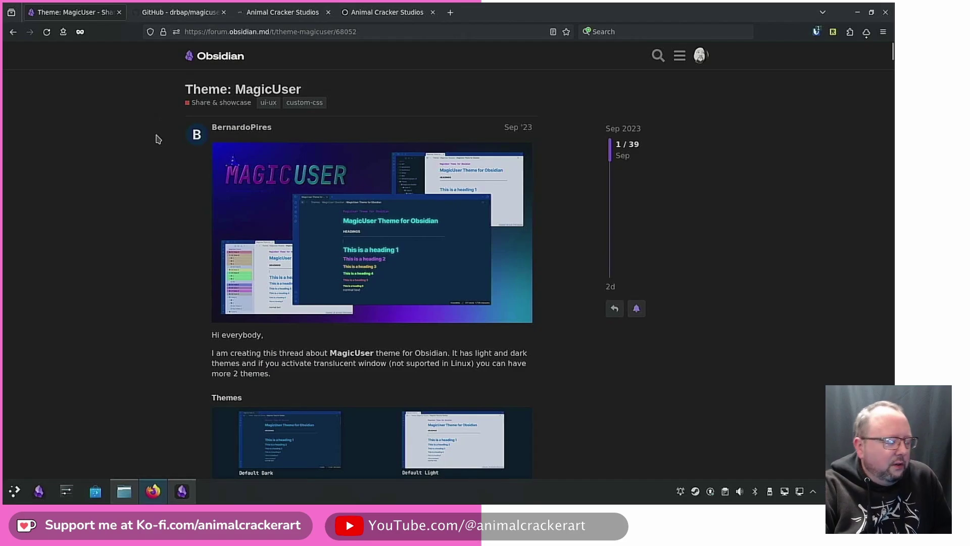
# - Scroll past the Tables Layout, Code Theme and Callouts previews, then return to Obsidian
pyautogui.scroll(-10, 156, 139)
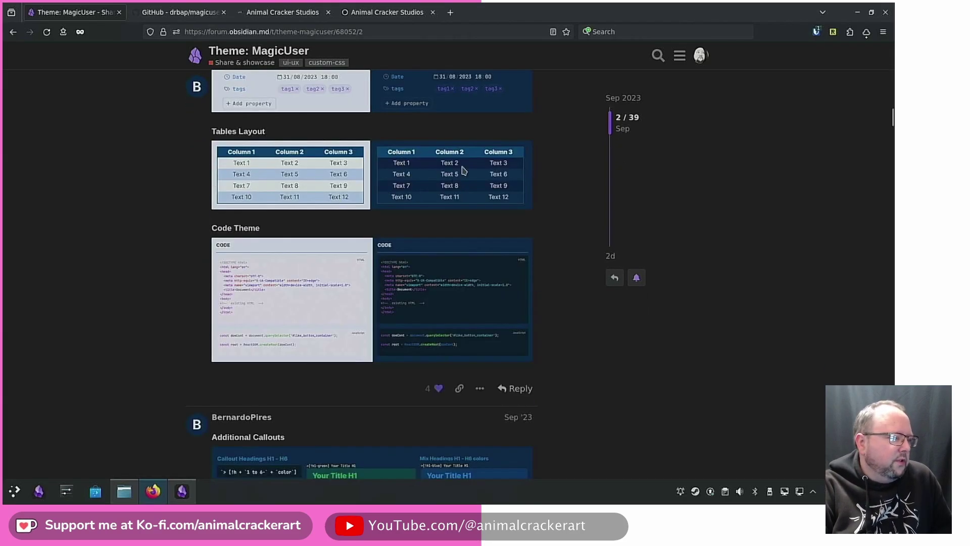
pyautogui.scroll(-8, 277, 175)
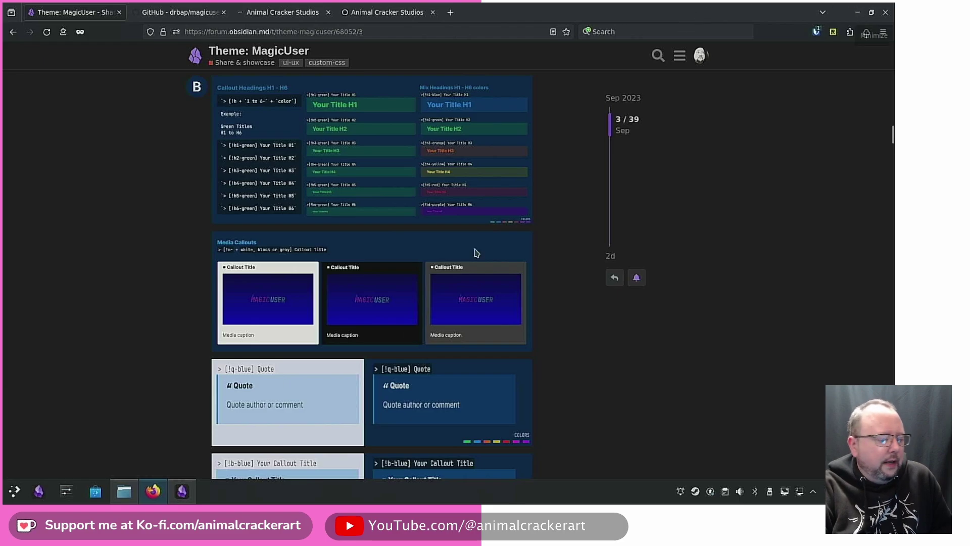
pyautogui.click(182, 491)
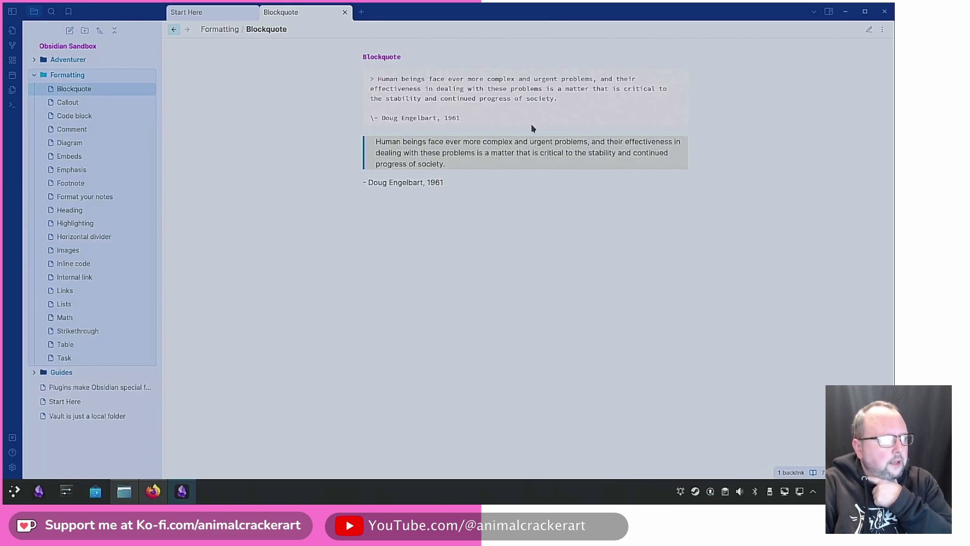
# - Open the Callout note and scroll through it, then the Highlighting and Heading notes
pyautogui.click(63, 103)
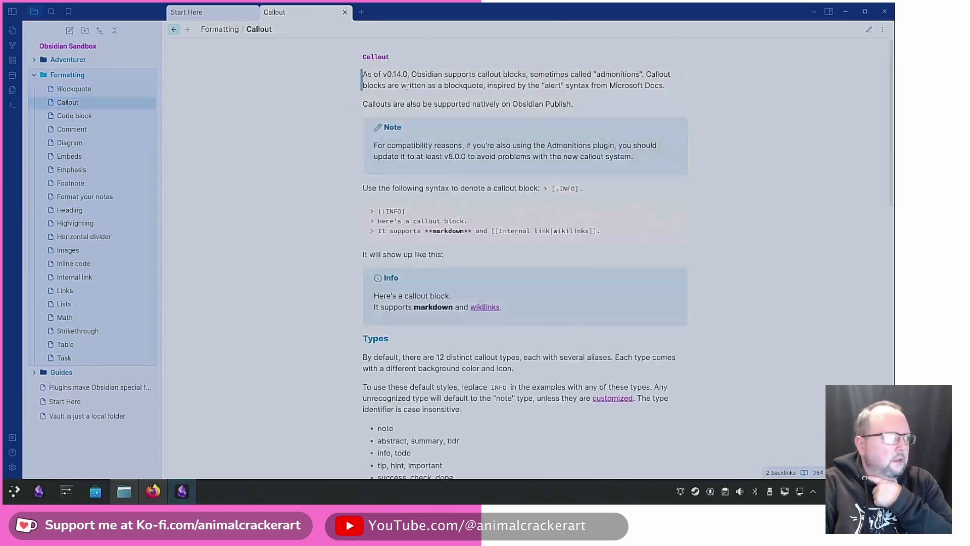
pyautogui.scroll(-4, 587, 133)
pyautogui.scroll(-10, 582, 169)
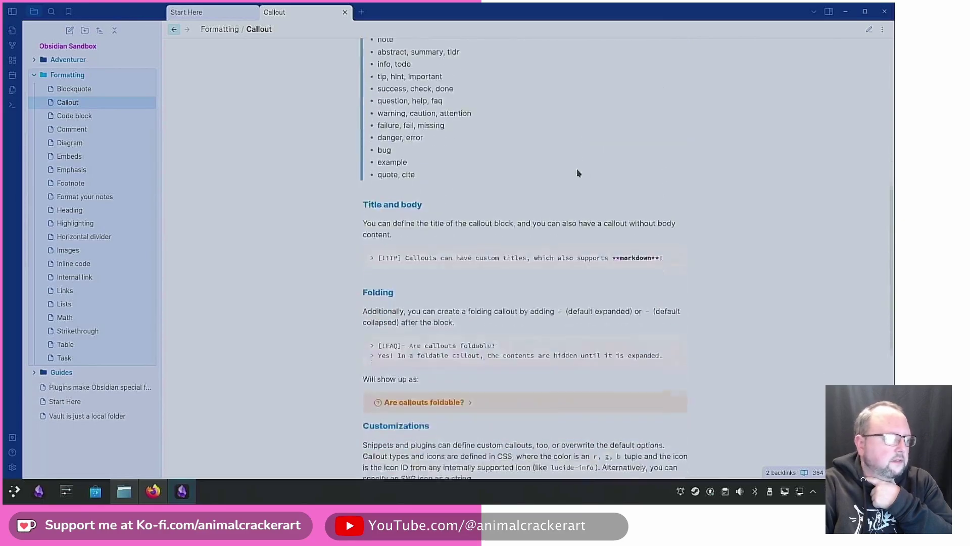
pyautogui.click(80, 223)
pyautogui.click(71, 210)
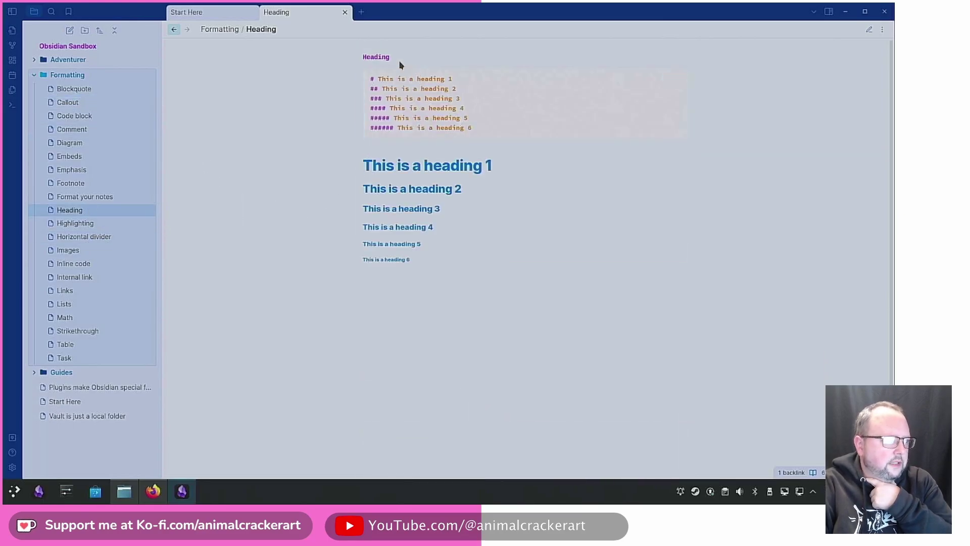
# - Step through the Heading note's headings and code sample, then open the Lists note
pyautogui.press('Up')
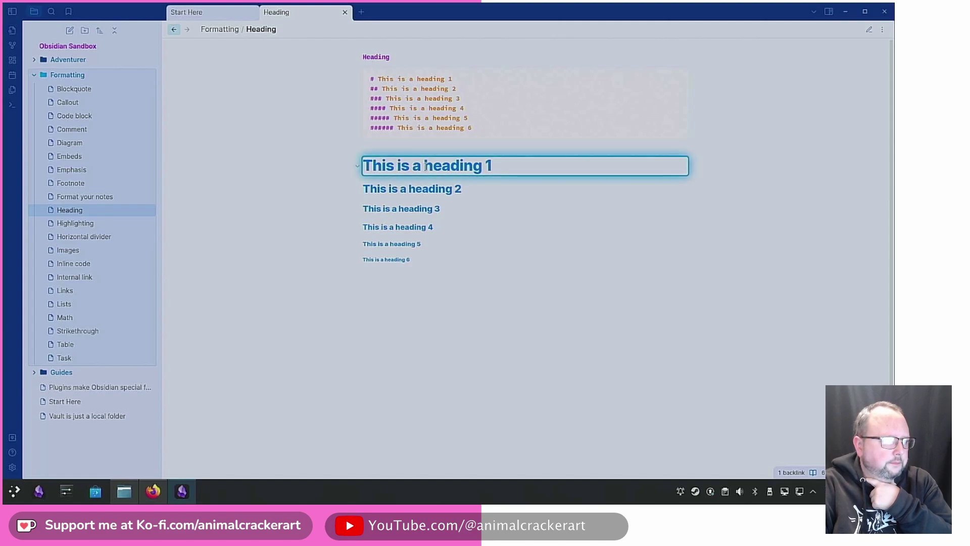
pyautogui.press('Down')
pyautogui.press('Down')
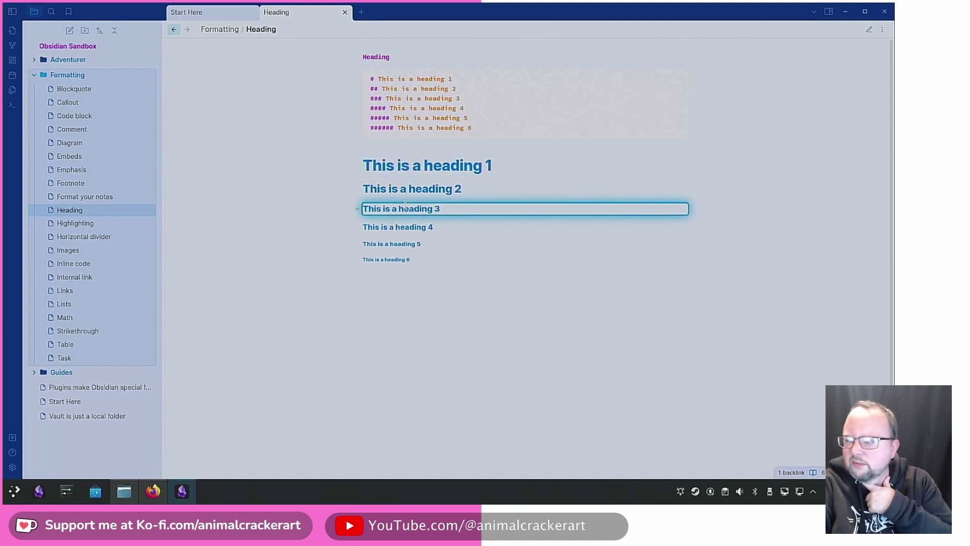
pyautogui.click(471, 227)
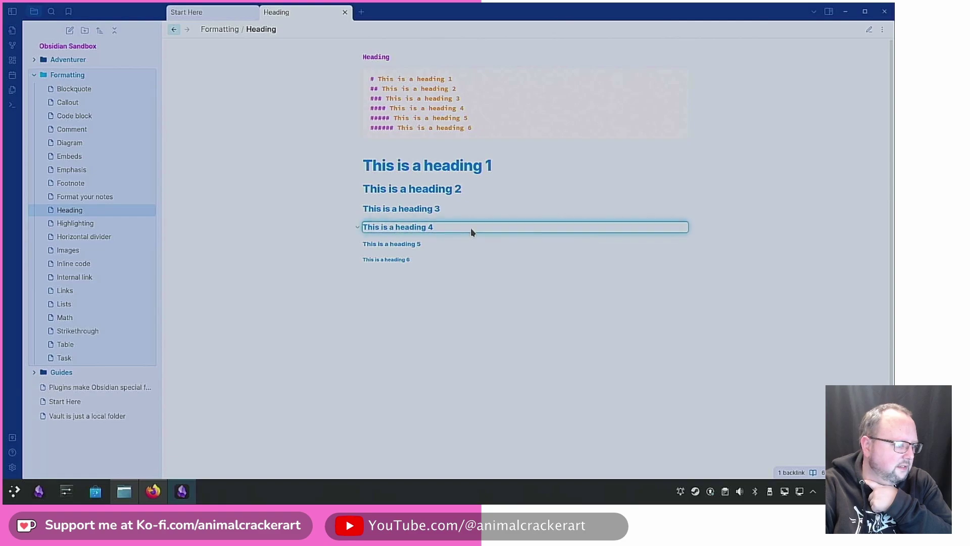
pyautogui.hotkey('ctrl', 'shift', 'Left')
pyautogui.hotkey('ctrl', 'shift', 'Left')
pyautogui.hotkey('ctrl', 'shift', 'Left')
pyautogui.click(397, 224)
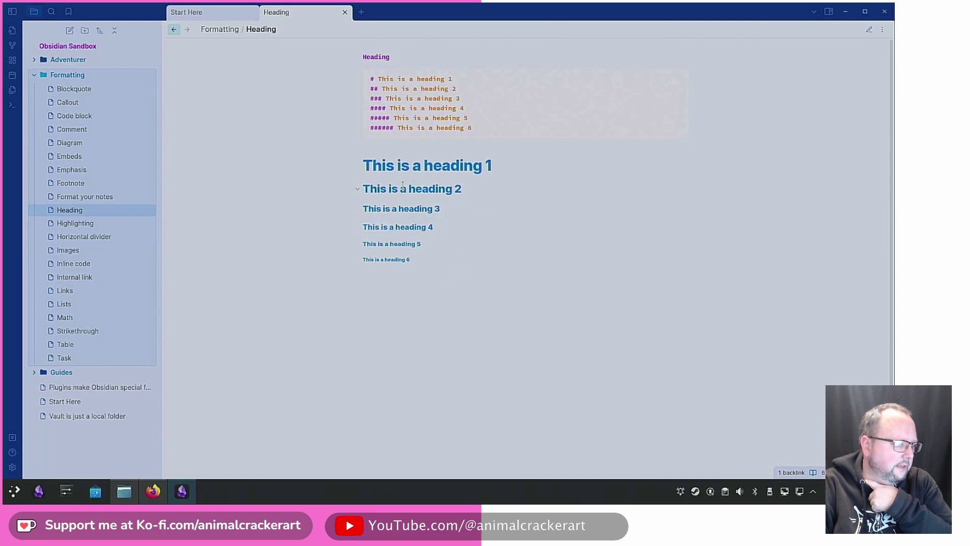
pyautogui.click(395, 161)
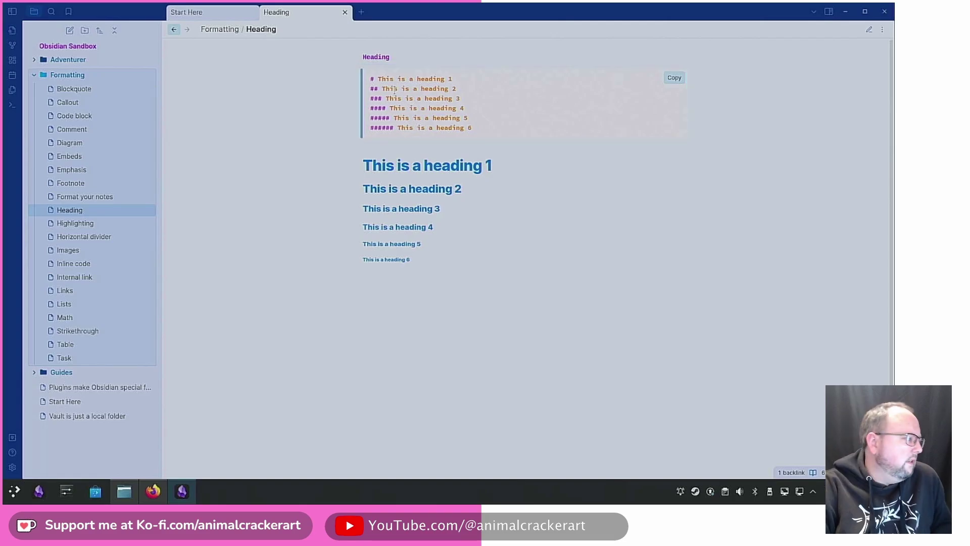
pyautogui.moveTo(370, 80); pyautogui.dragTo(387, 99)
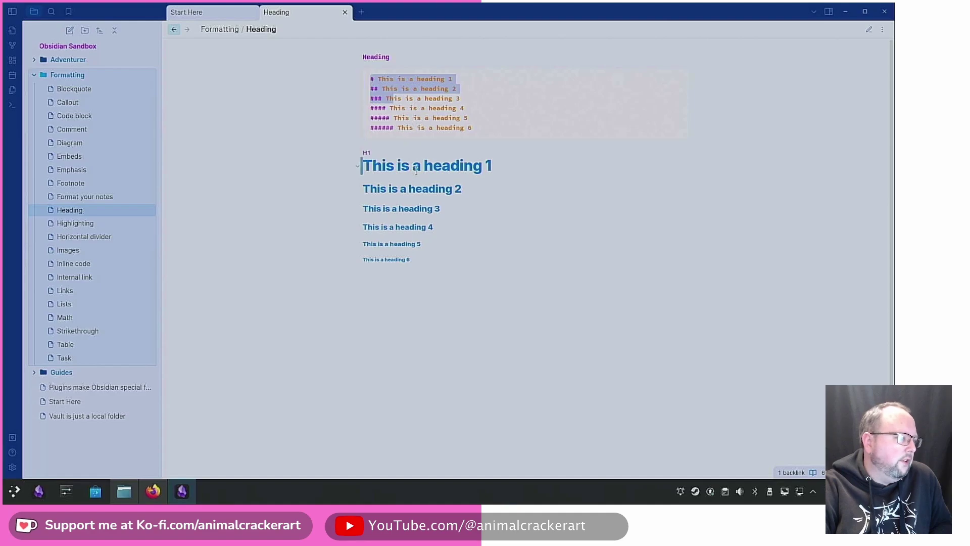
pyautogui.scroll(-1, 364, 165)
pyautogui.click(65, 304)
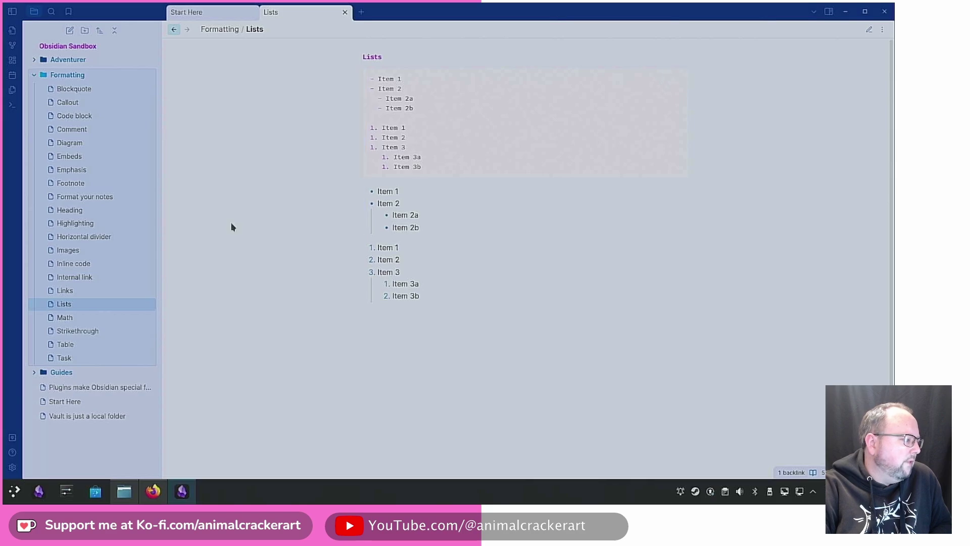
# - Open Inline code, then 'Vault is just a local folder' and expand its vault-moving callout
pyautogui.click(84, 264)
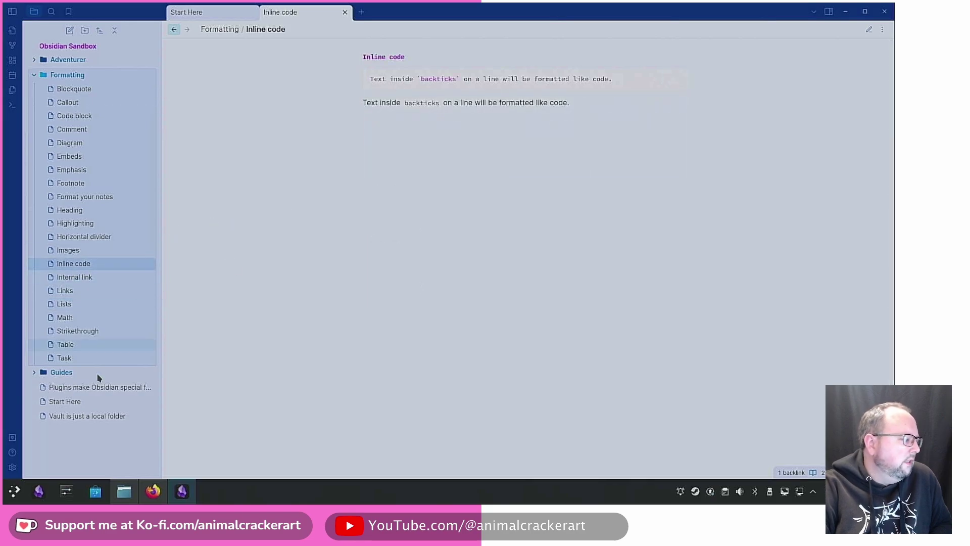
pyautogui.click(76, 415)
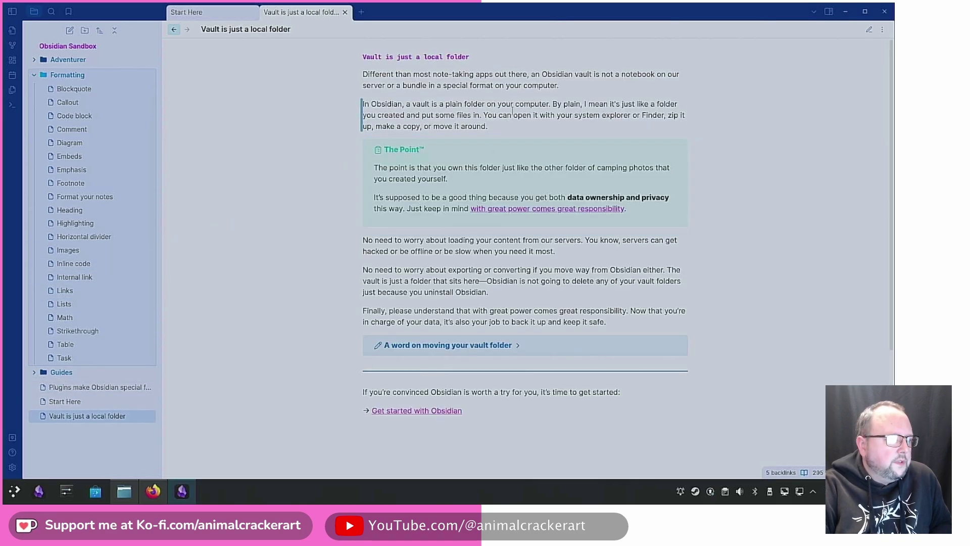
pyautogui.scroll(-2, 445, 301)
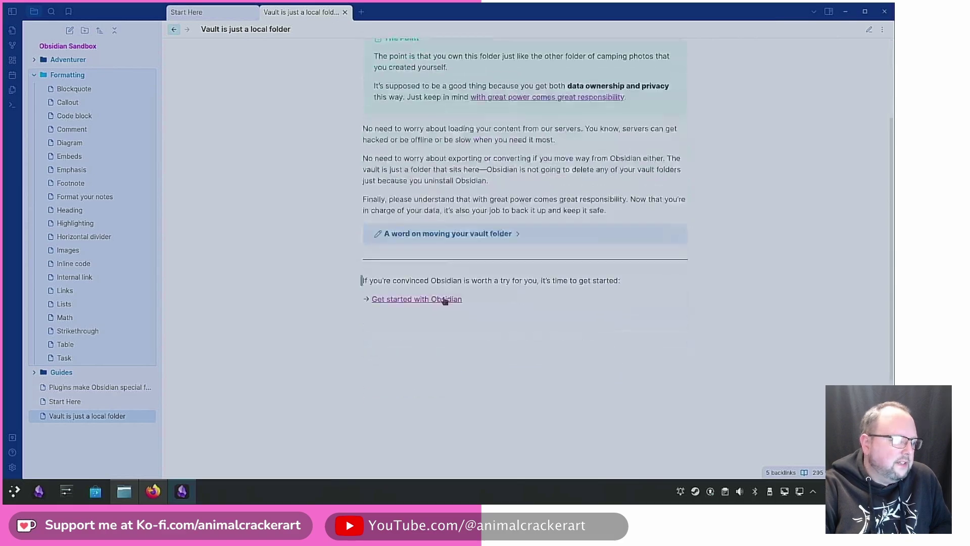
pyautogui.click(517, 235)
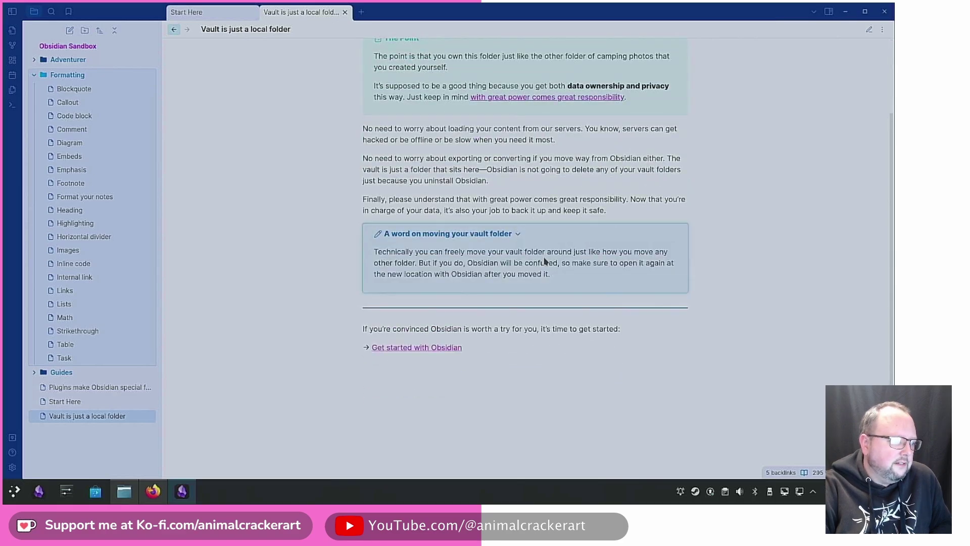
pyautogui.scroll(2, 457, 176)
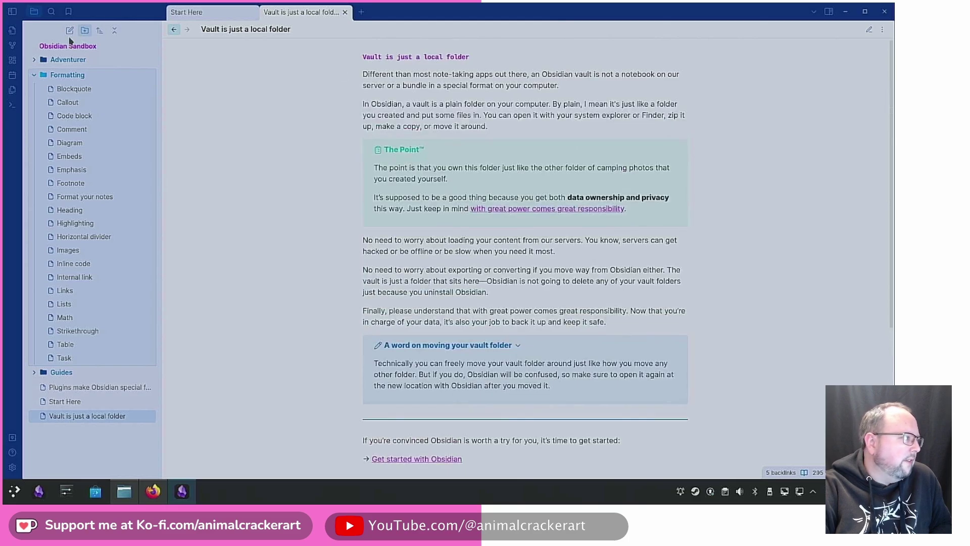
# - Open Settings, glance at Community plugins and Appearance, and expand MagicUser Theme in Style Settings
pyautogui.click(12, 468)
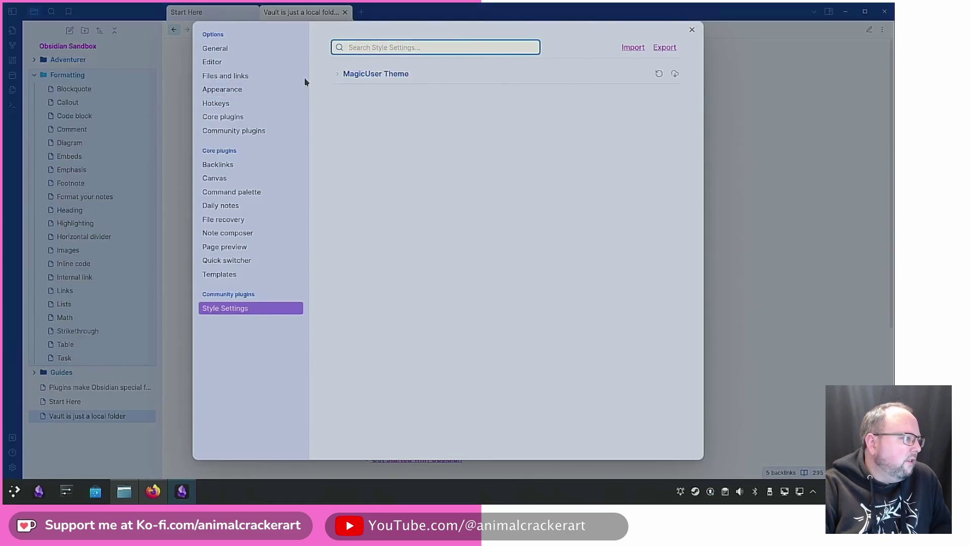
pyautogui.click(233, 132)
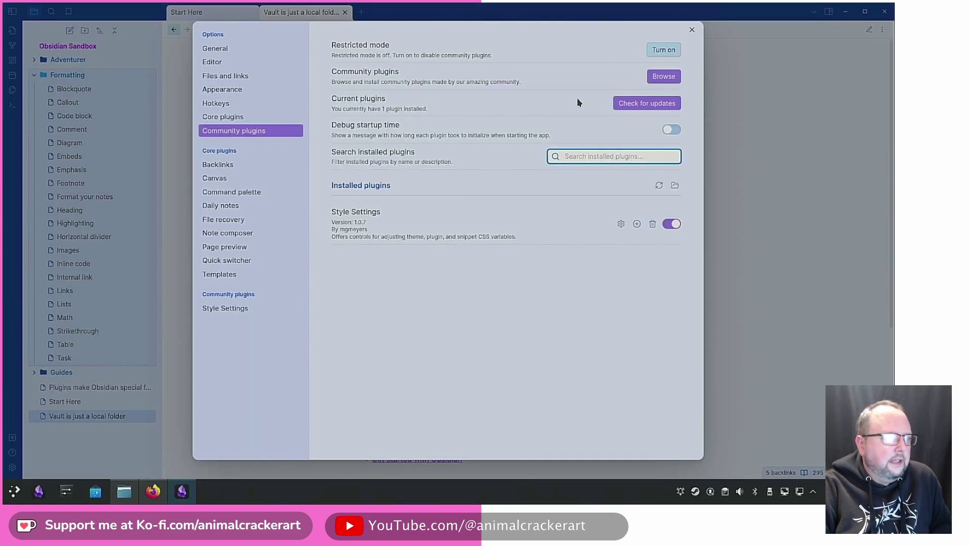
pyautogui.click(227, 89)
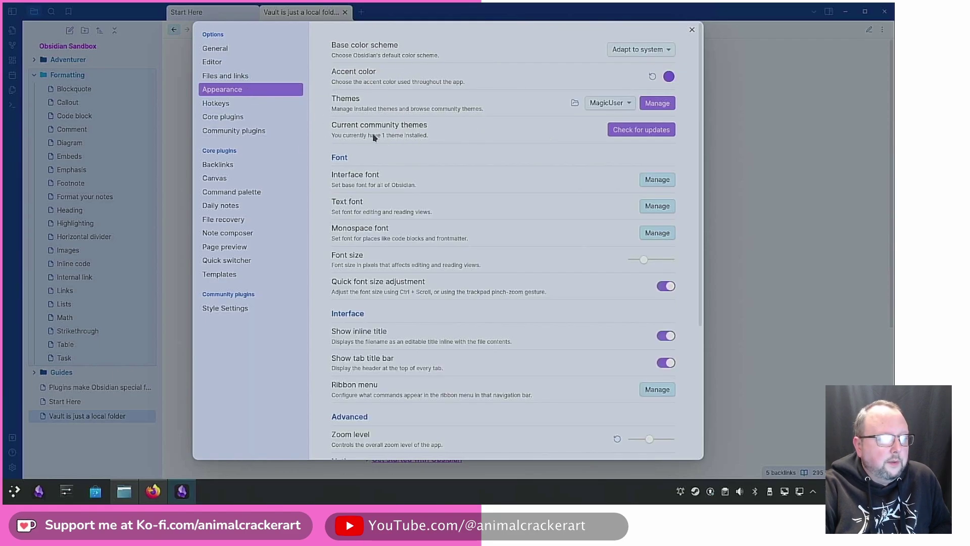
pyautogui.click(222, 308)
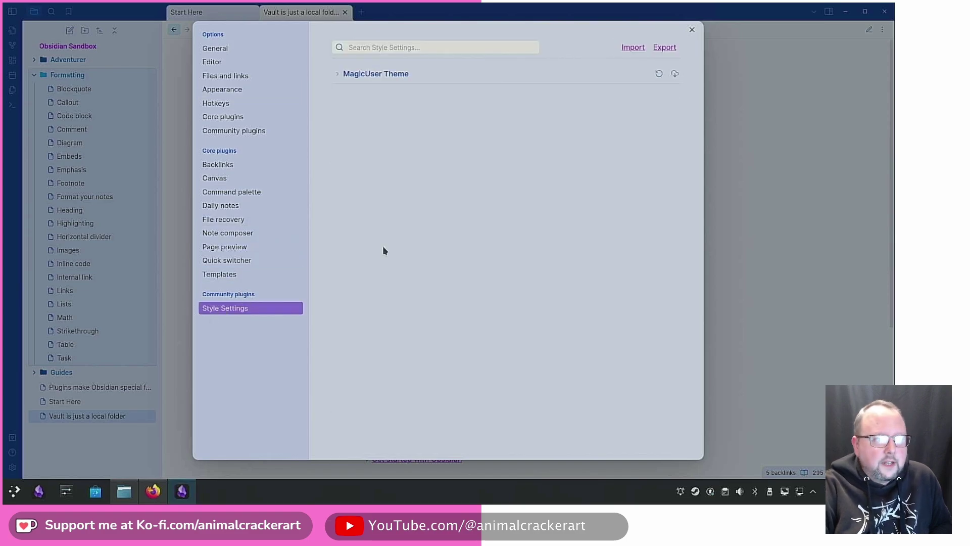
pyautogui.click(333, 73)
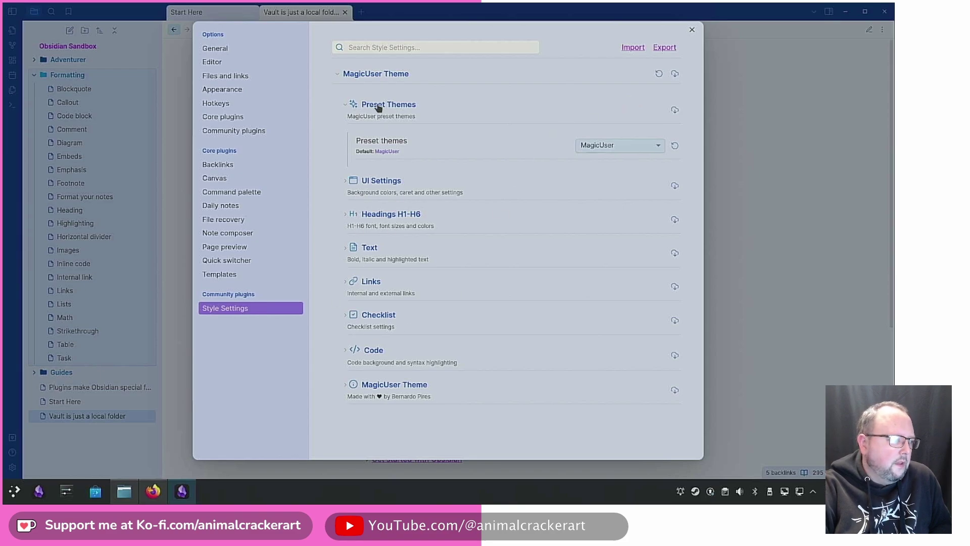
# - Apply the MagicUser Room Lamp preset, then MagicUser Purple, and close Settings
pyautogui.click(623, 145)
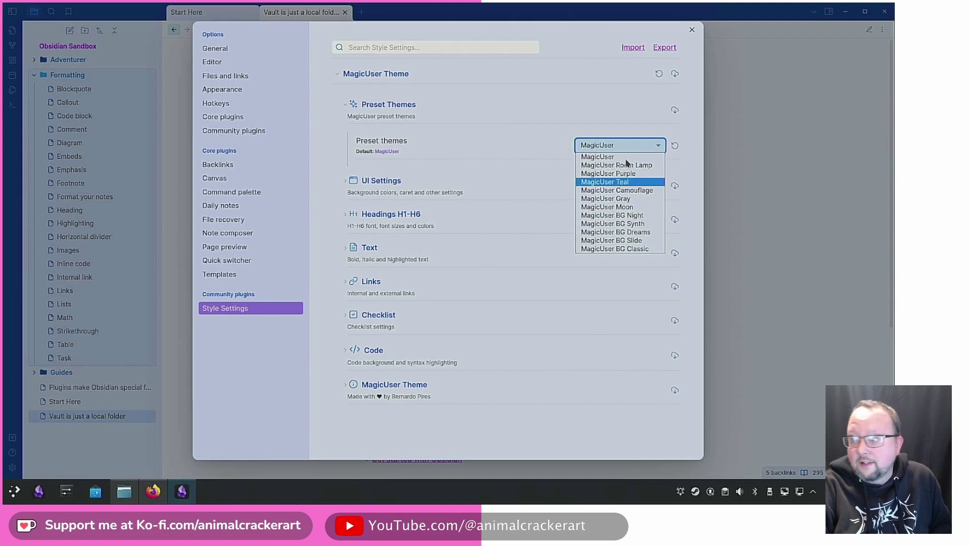
pyautogui.click(610, 149)
pyautogui.click(611, 149)
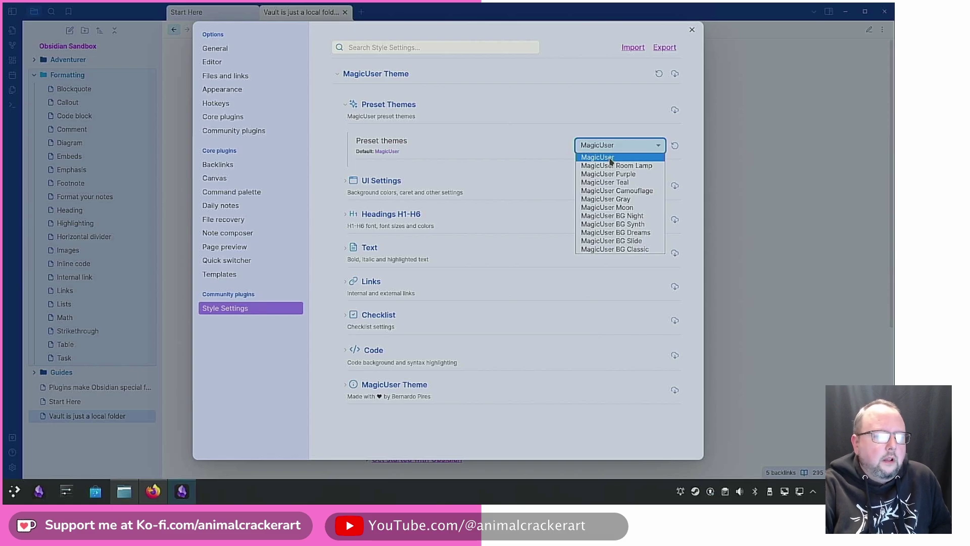
pyautogui.click(640, 165)
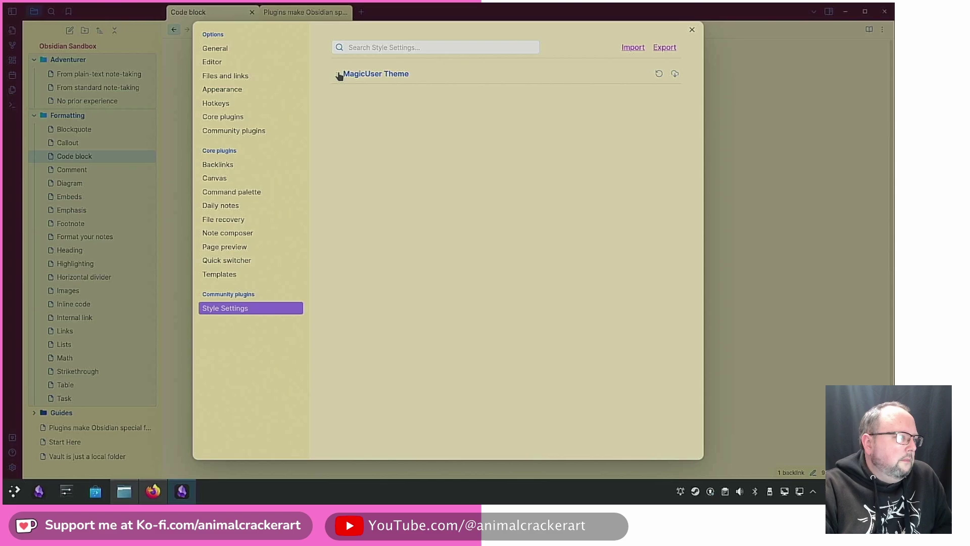
pyautogui.click(340, 74)
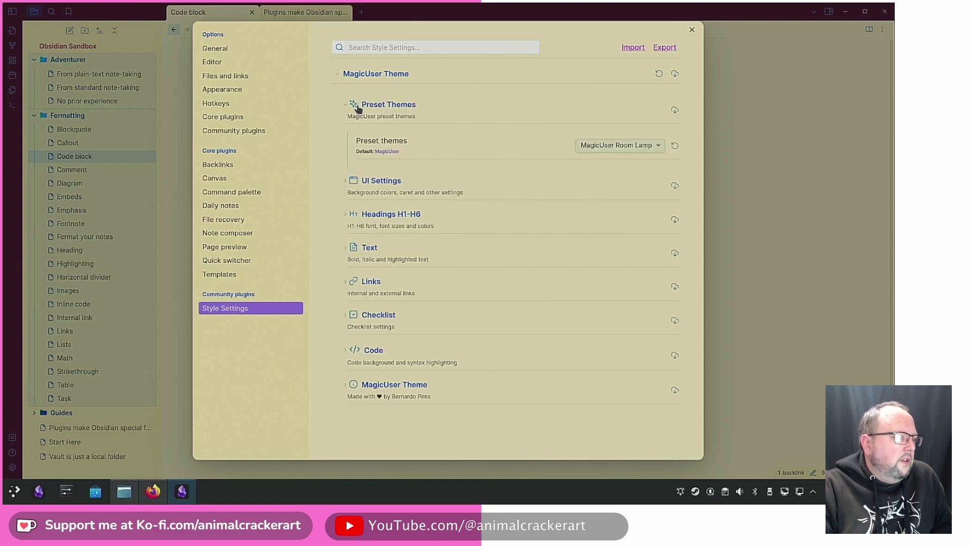
pyautogui.click(622, 148)
pyautogui.click(638, 175)
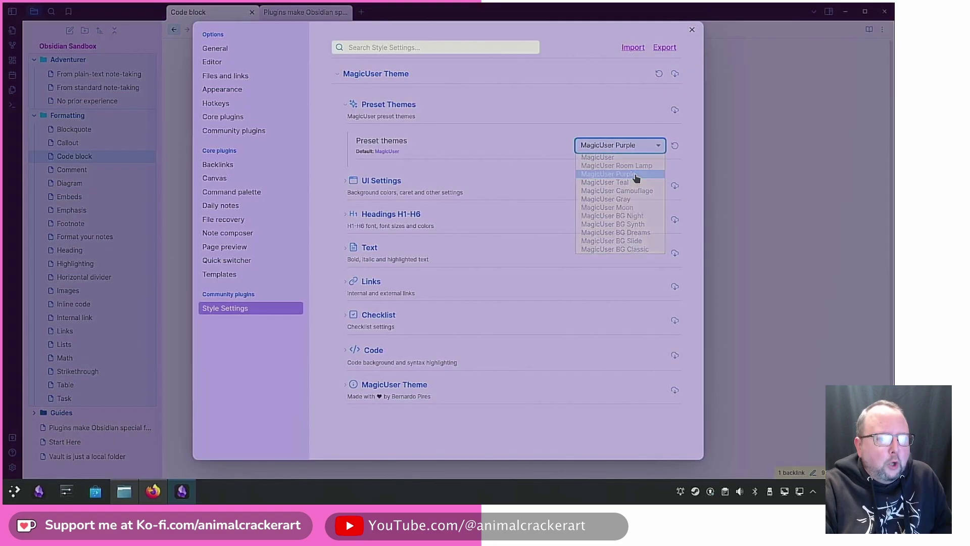
pyautogui.click(692, 30)
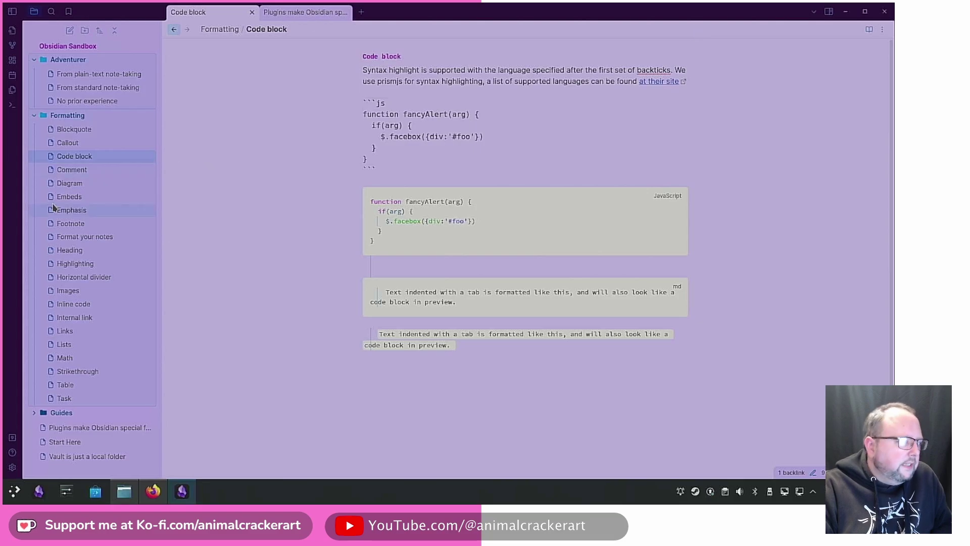
# - Open the Footnote note and apply the MagicUser Teal preset in Style Settings
pyautogui.click(69, 223)
pyautogui.hotkey('ctrl', ',')
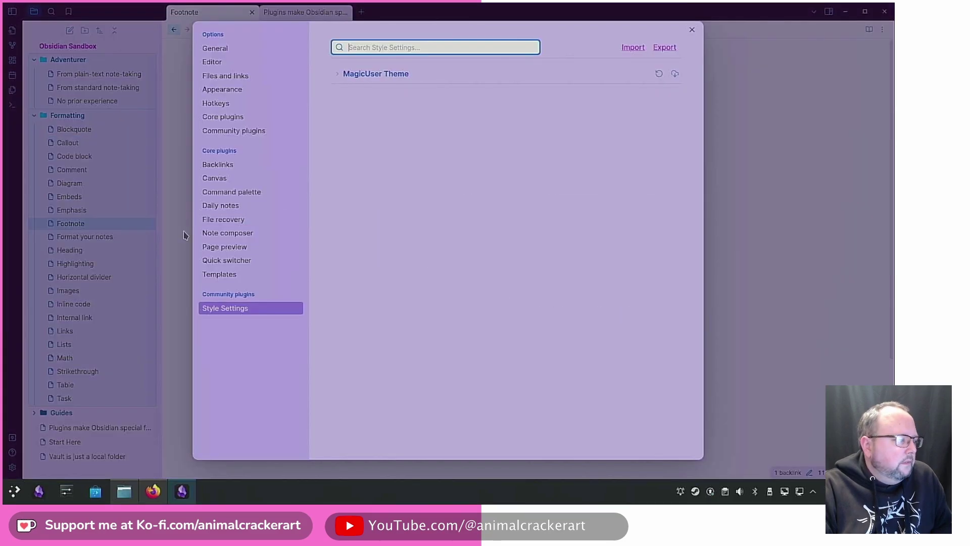
pyautogui.click(343, 75)
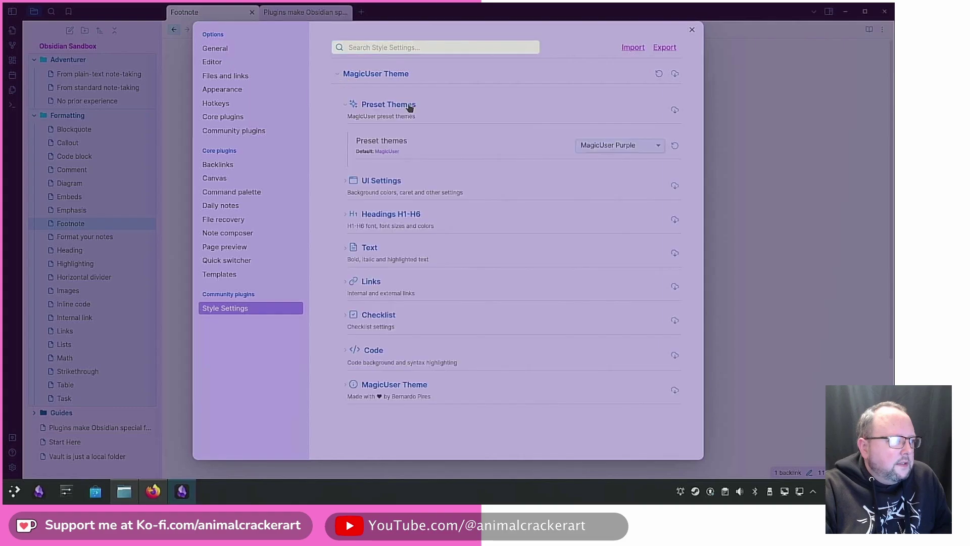
pyautogui.click(632, 148)
pyautogui.click(648, 182)
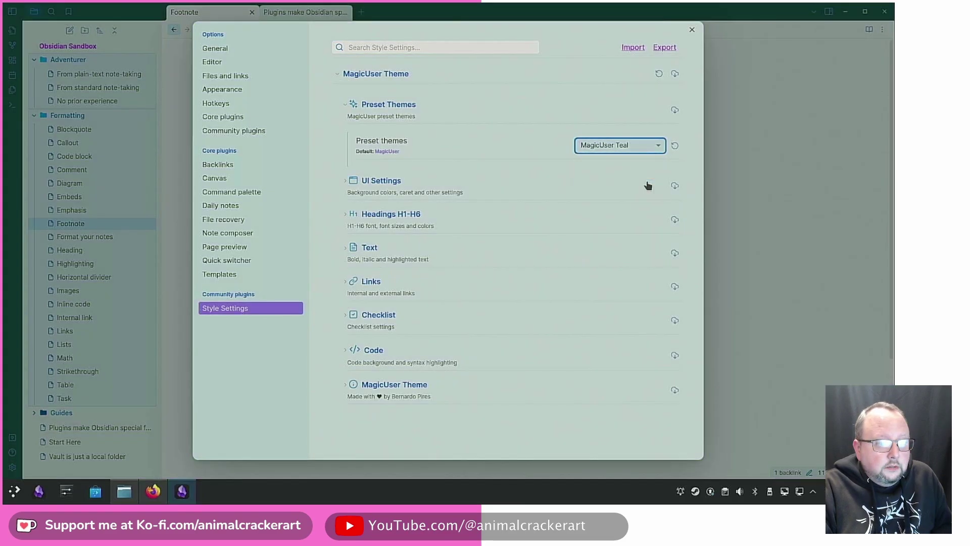
# - Switch the preset to MagicUser Camouflage, then to MagicUser Gray
pyautogui.click(639, 148)
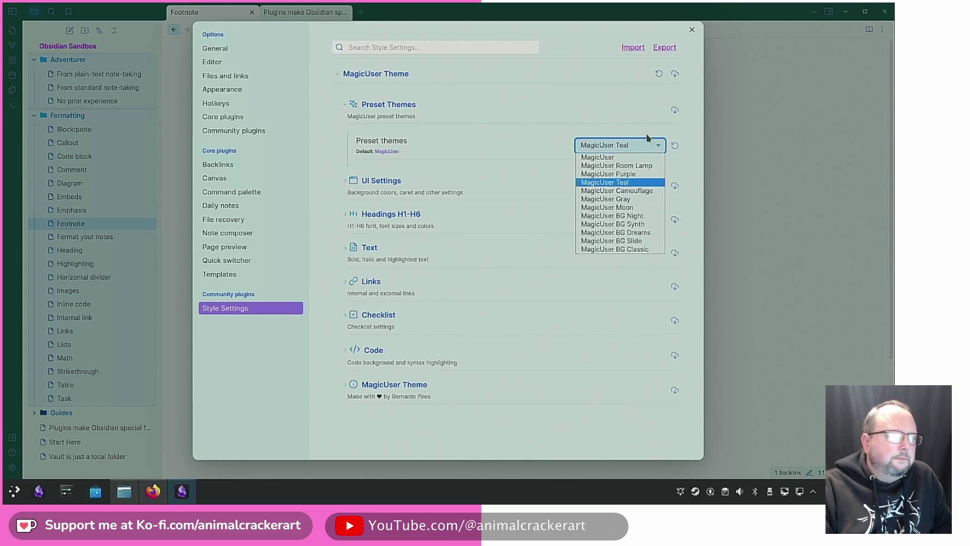
pyautogui.click(641, 191)
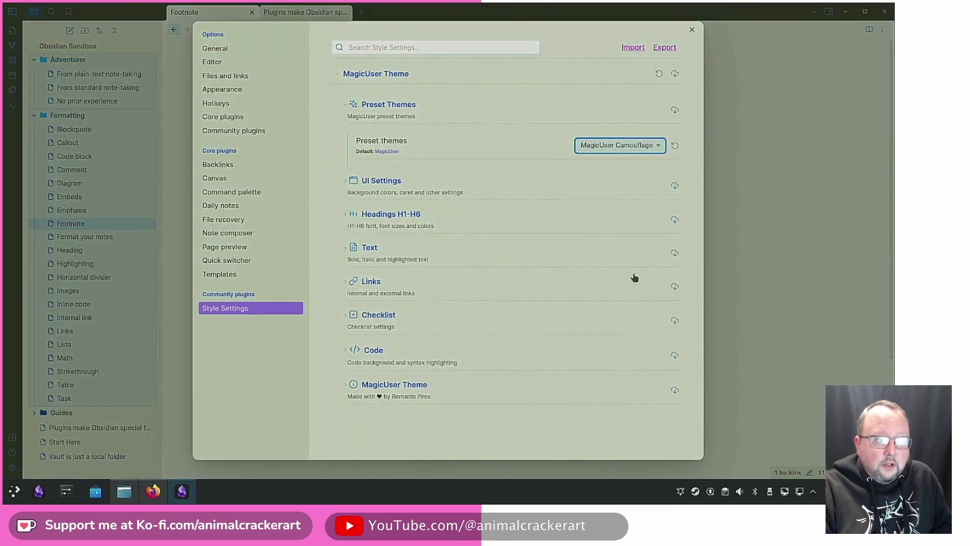
pyautogui.click(643, 150)
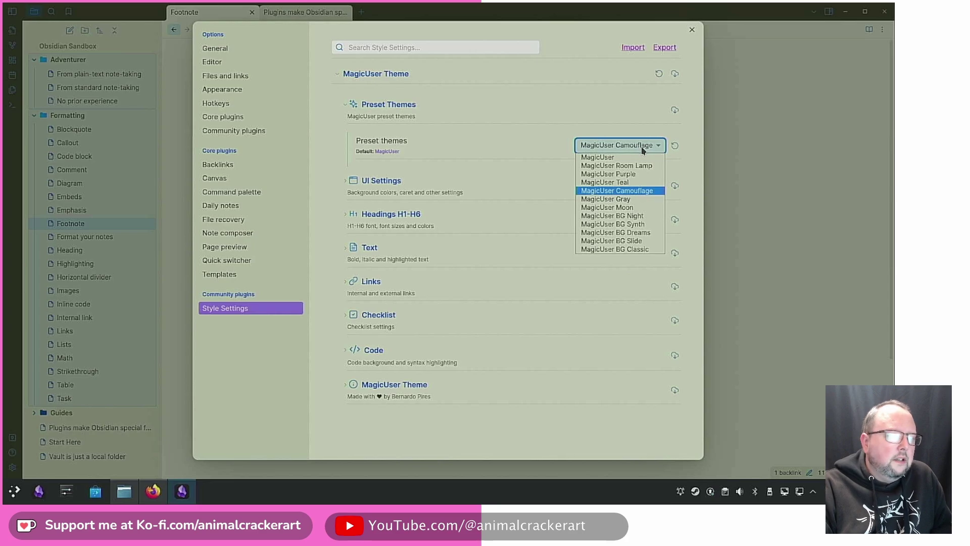
pyautogui.click(627, 200)
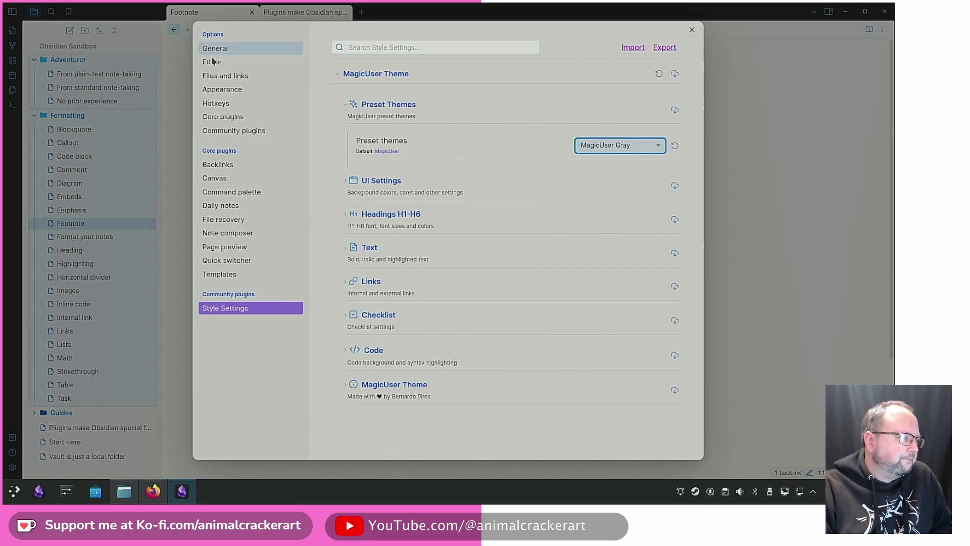
# - Set the Appearance base color scheme to Dark and close Settings
pyautogui.click(228, 90)
pyautogui.click(640, 47)
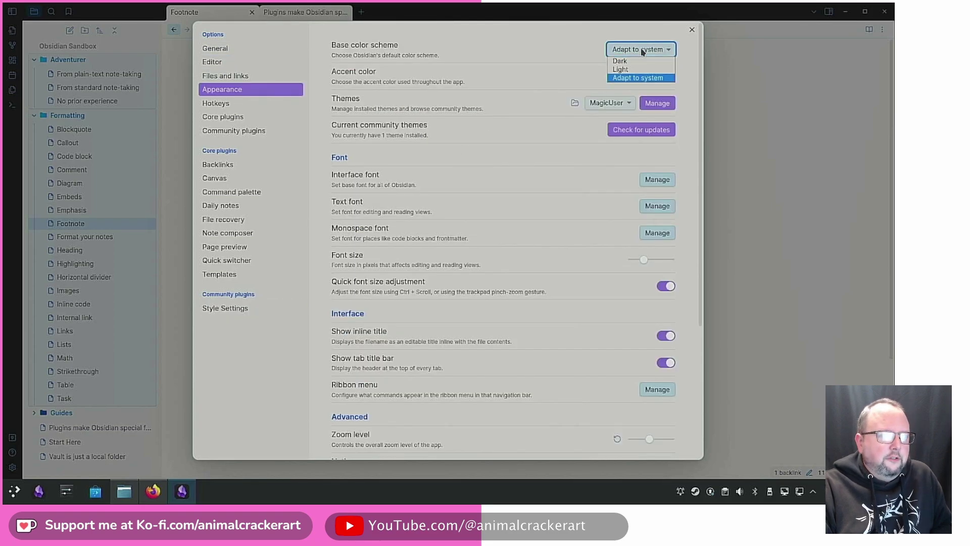
pyautogui.click(641, 65)
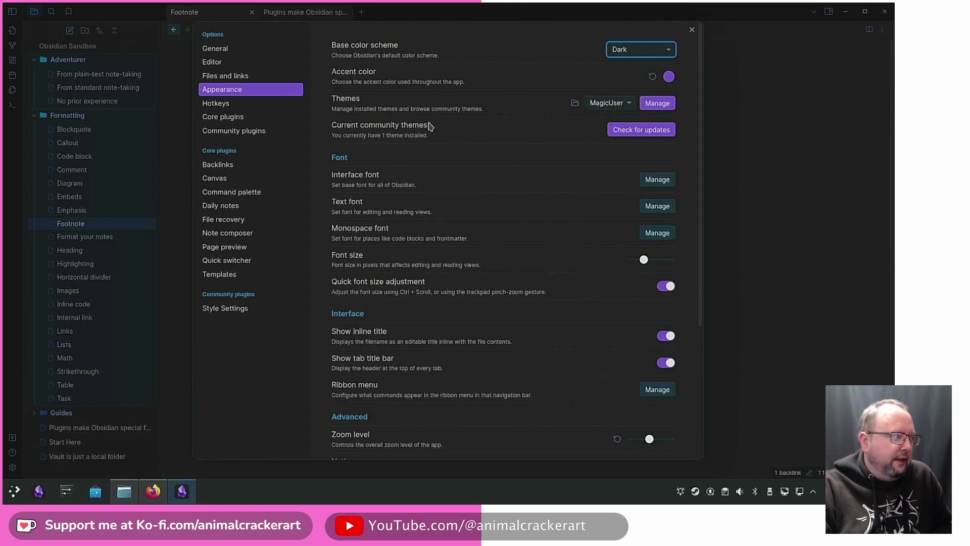
pyautogui.click(692, 30)
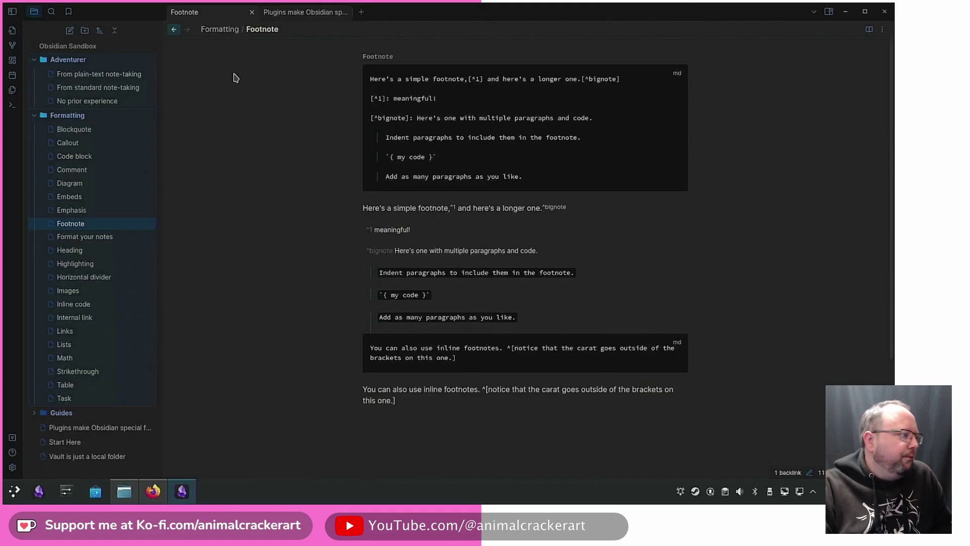
# - Collapse the Adventurer and Formatting folders and expand Guides in the file list
pyautogui.click(59, 61)
pyautogui.click(35, 76)
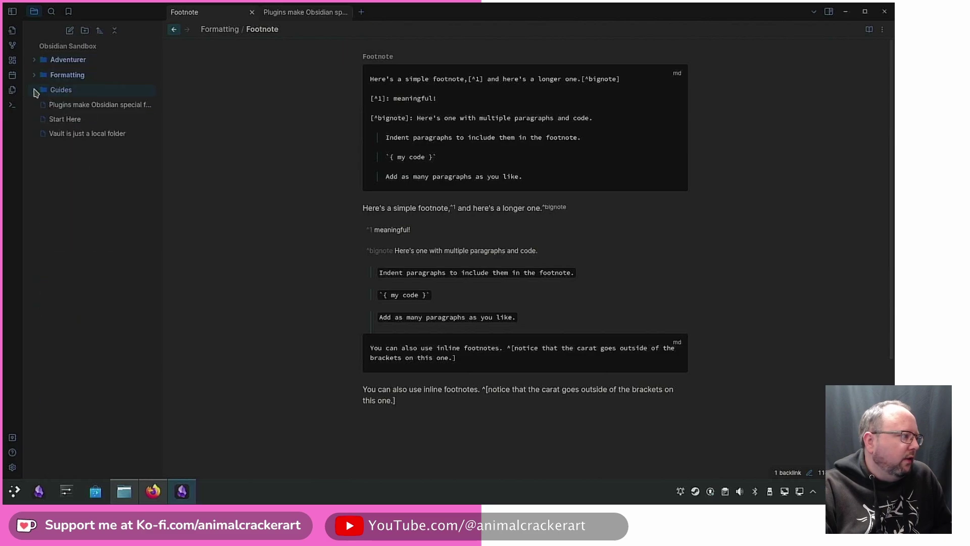
pyautogui.click(35, 91)
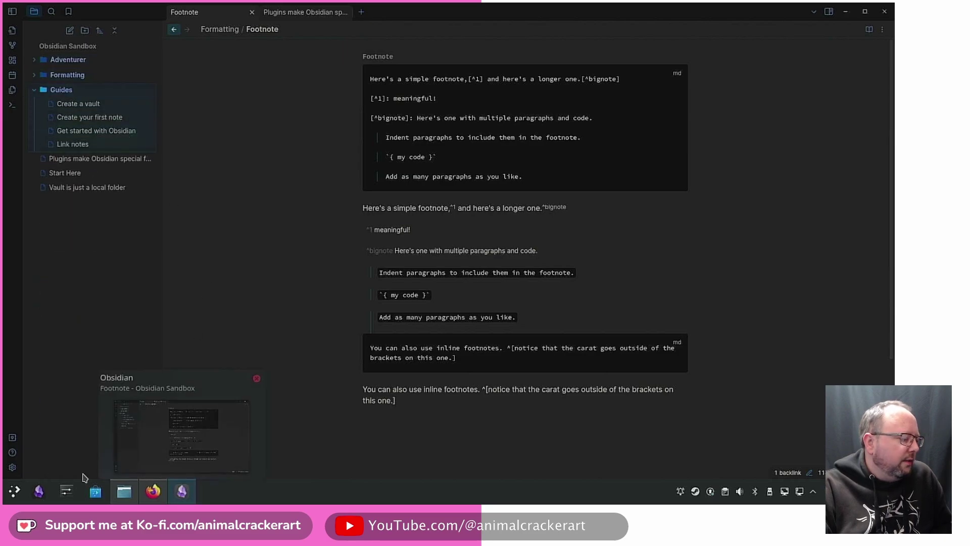
pyautogui.click(12, 438)
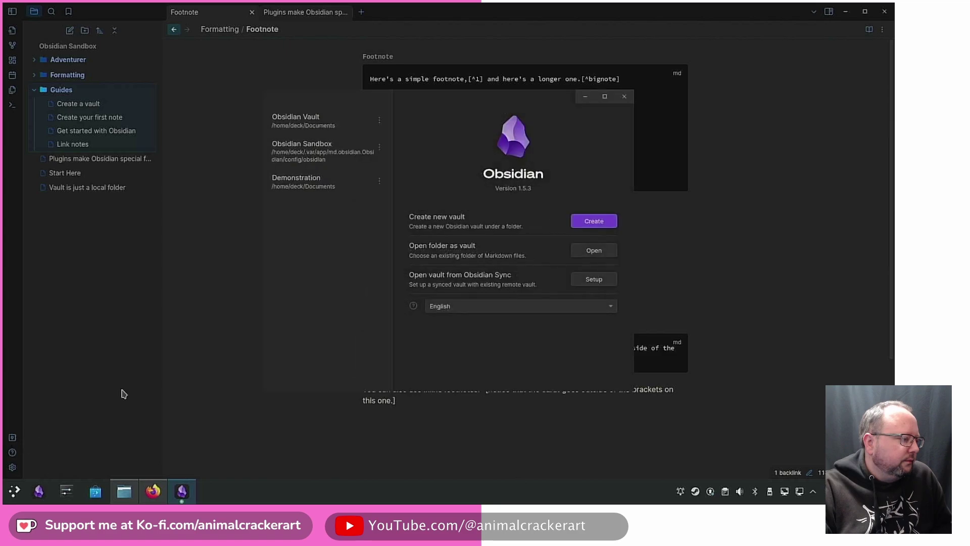
pyautogui.click(123, 394)
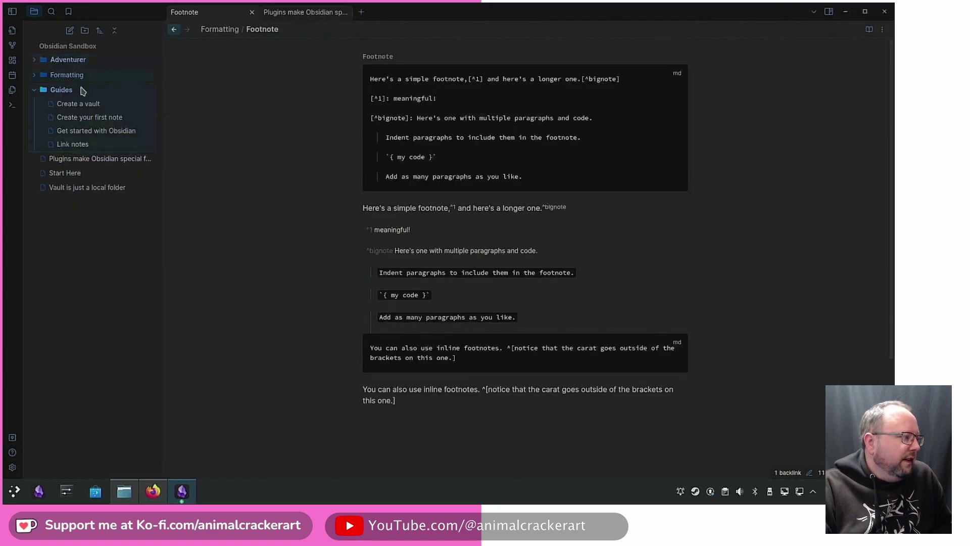
# - In Style Settings' Preset Themes, apply plain MagicUser, then MagicUser Room Lamp
pyautogui.click(12, 467)
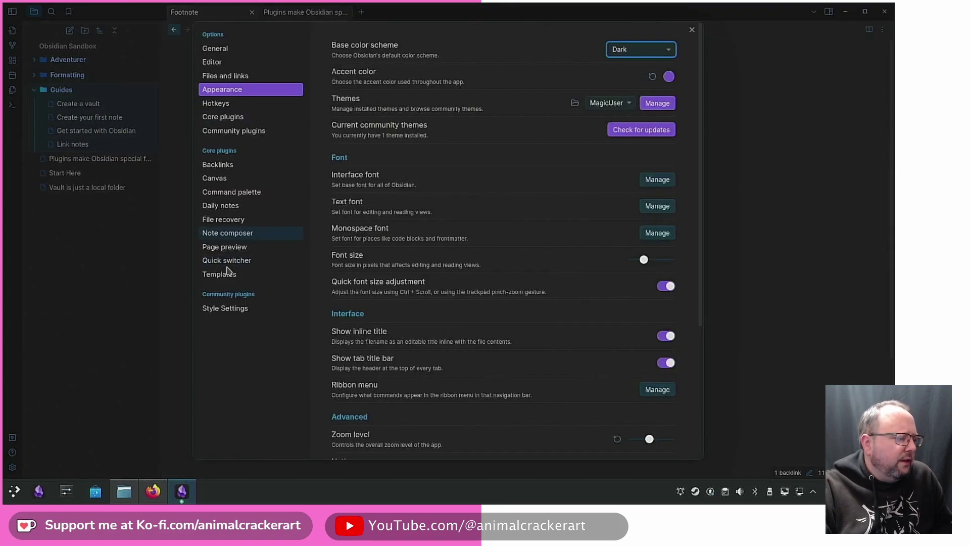
pyautogui.click(230, 309)
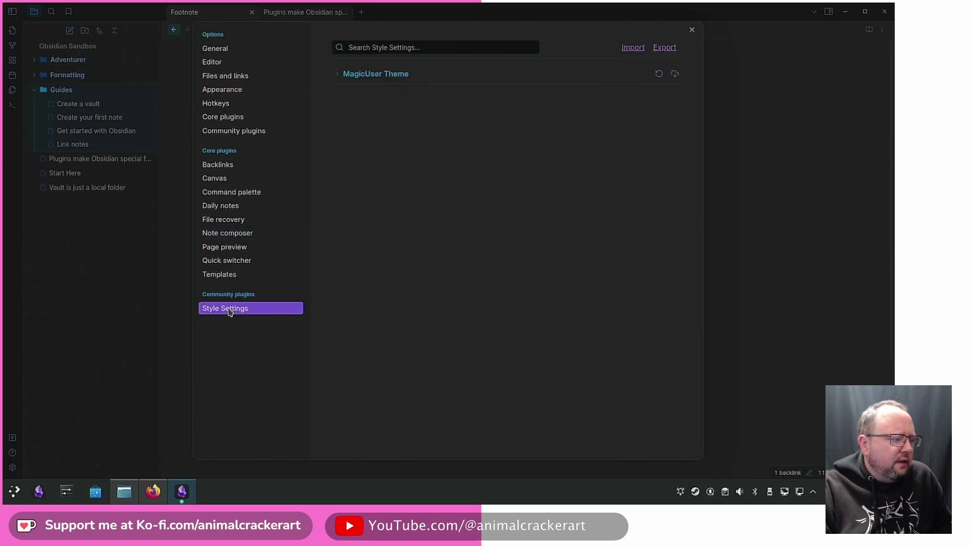
pyautogui.click(337, 81)
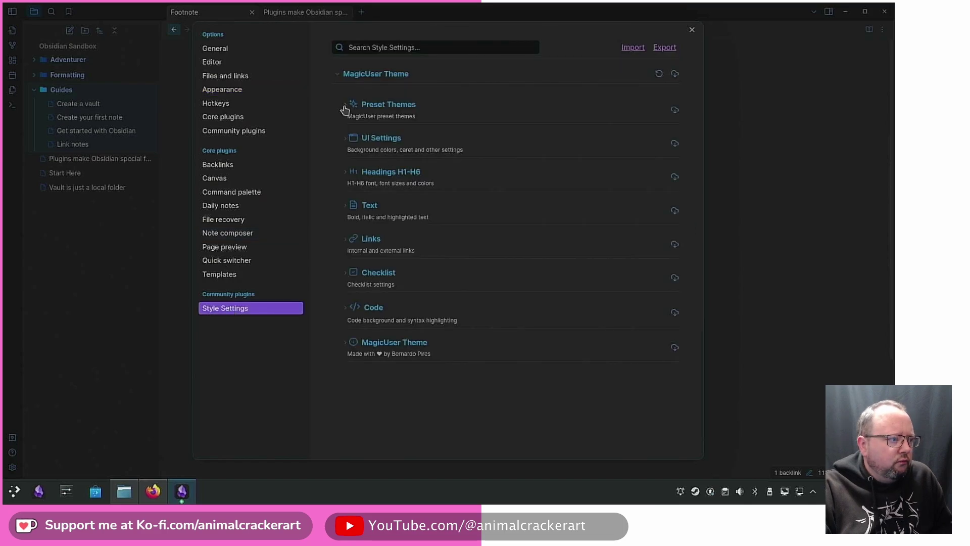
pyautogui.click(354, 104)
pyautogui.click(617, 146)
pyautogui.click(614, 157)
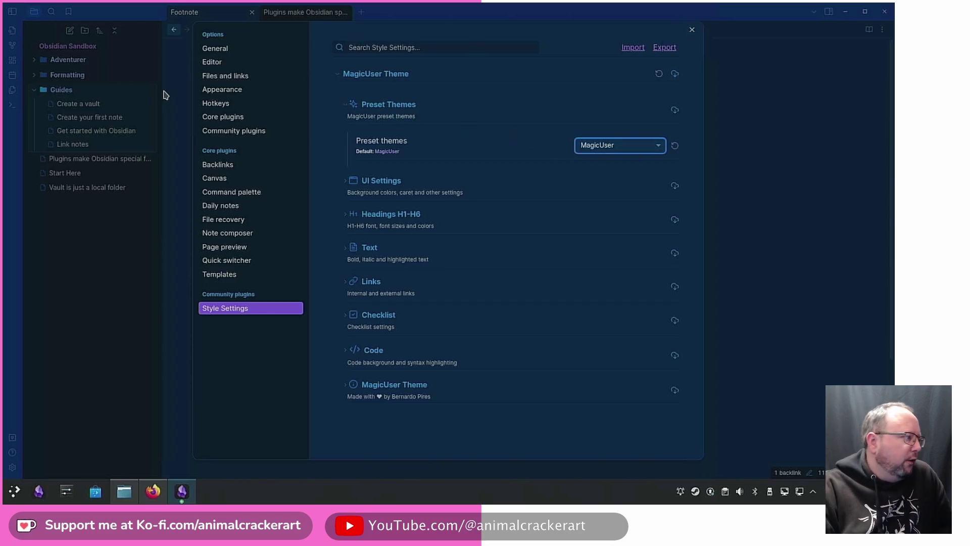
pyautogui.click(617, 147)
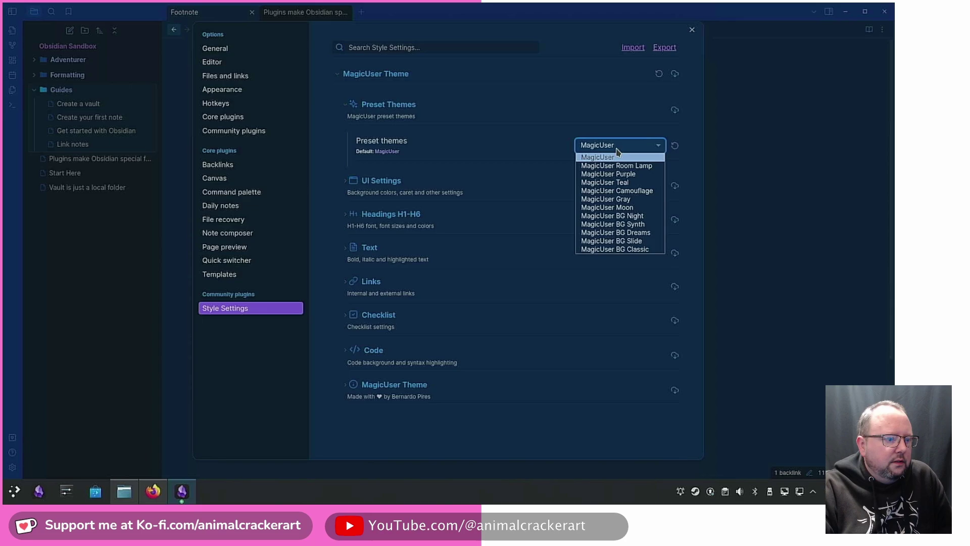
pyautogui.click(619, 166)
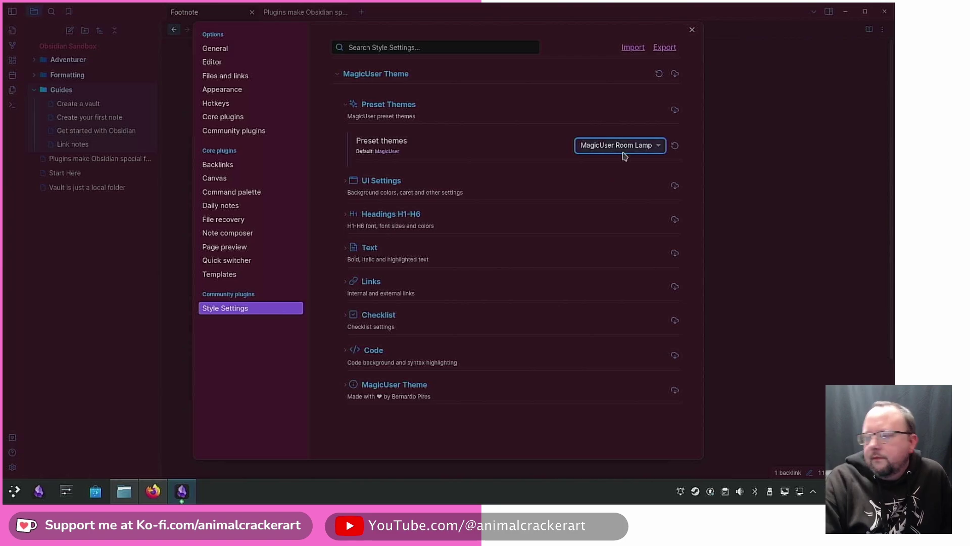
# - Cycle the preset through MagicUser Teal and Camouflage, settling on MagicUser Moon
pyautogui.click(624, 150)
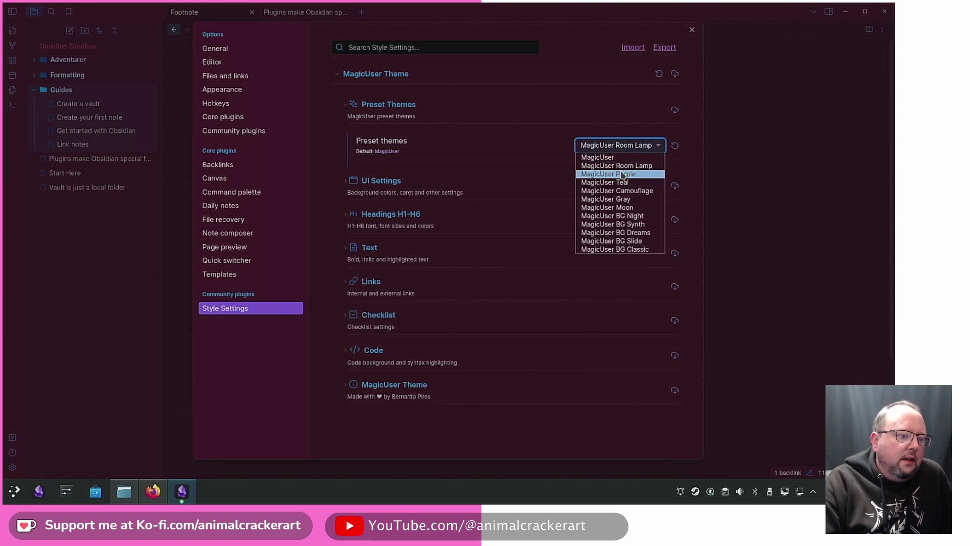
pyautogui.click(627, 182)
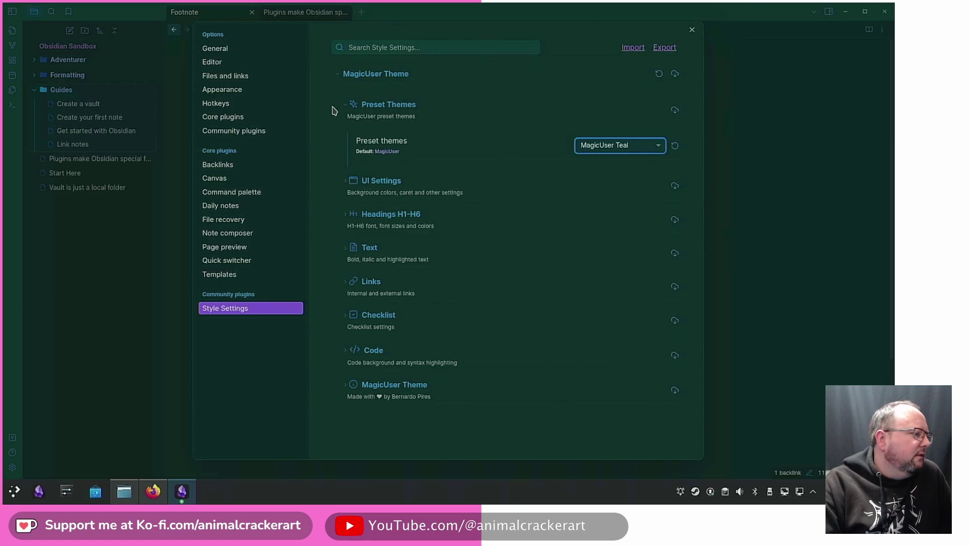
pyautogui.click(620, 145)
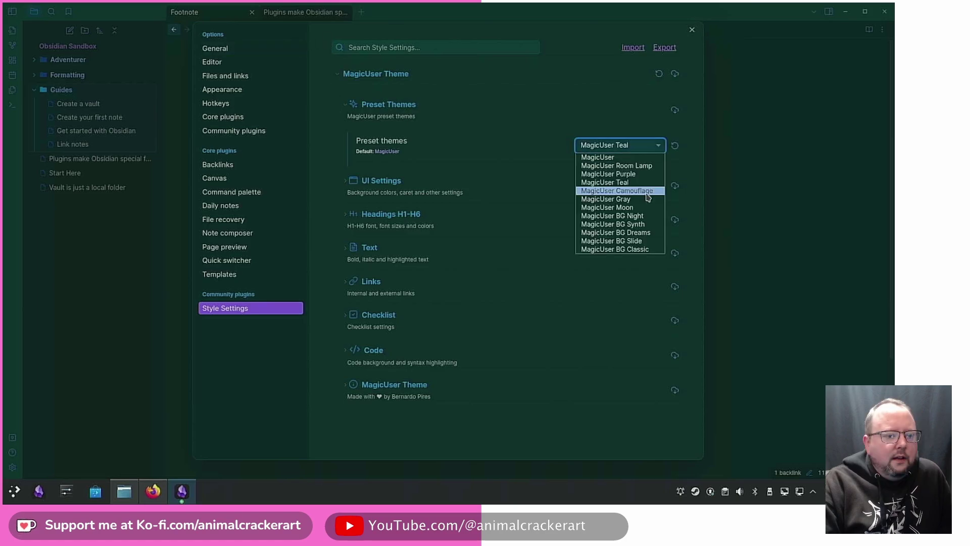
pyautogui.click(649, 192)
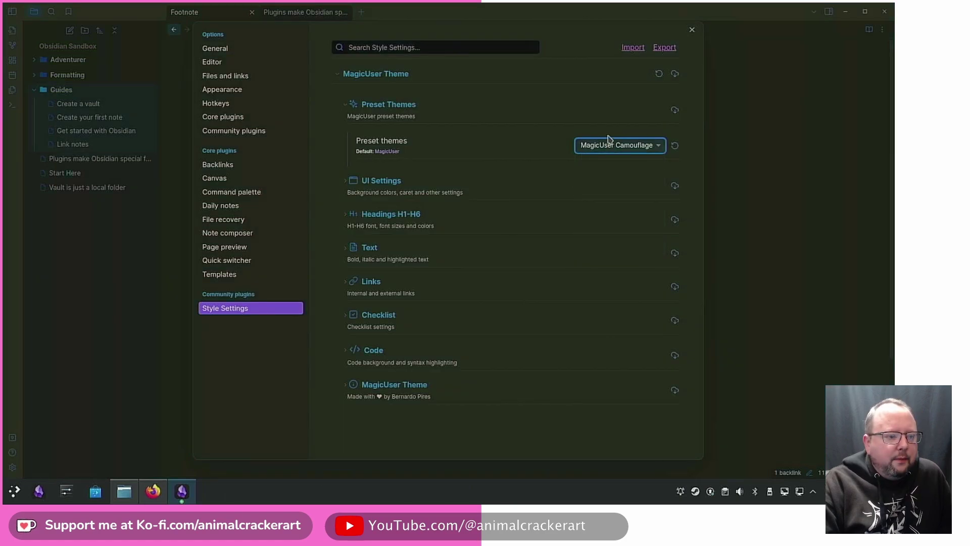
pyautogui.click(610, 143)
pyautogui.click(634, 210)
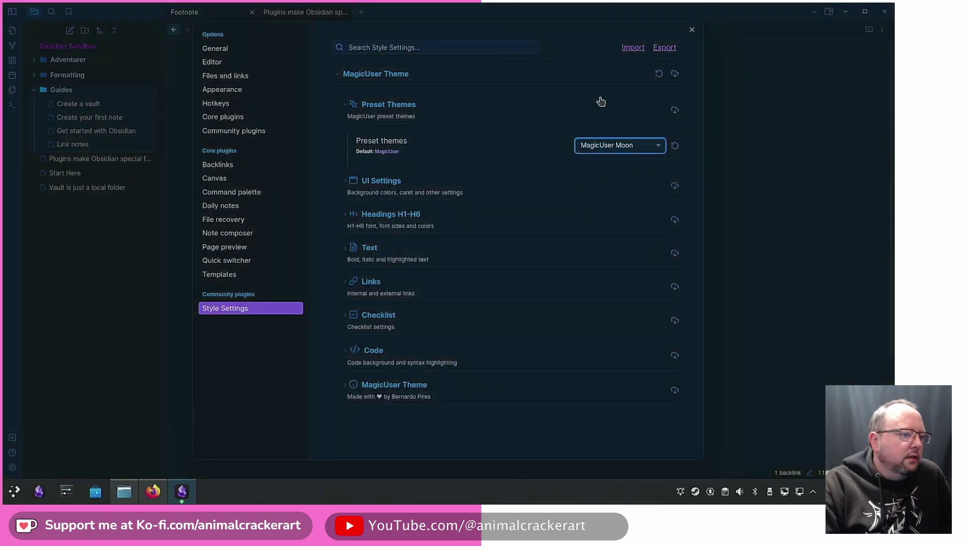
pyautogui.click(631, 149)
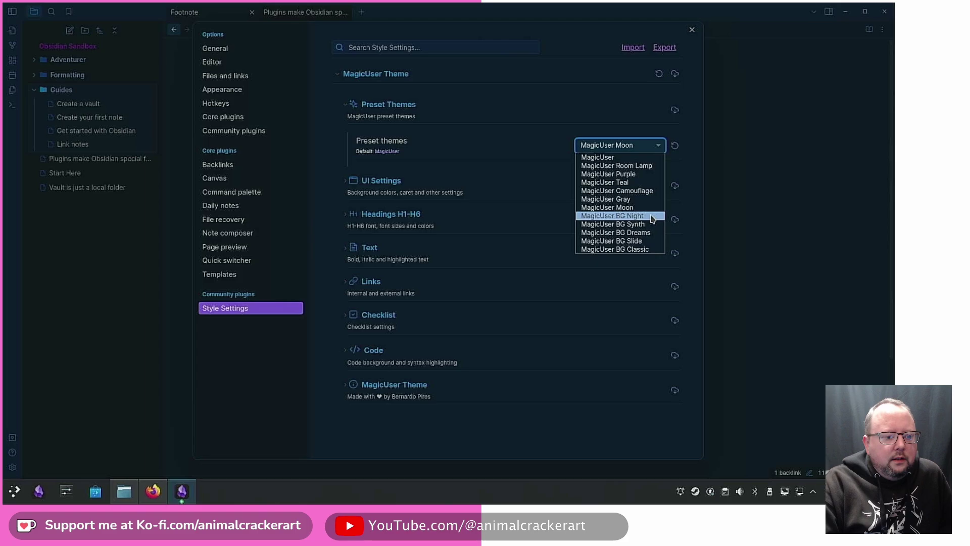